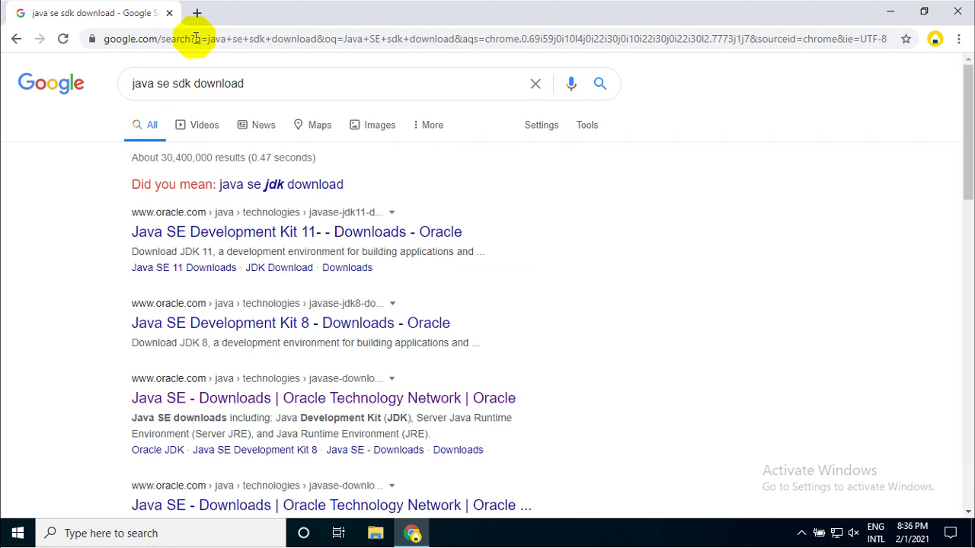
# Search Google for "java se jdk download" and go through Oracle's Java SE Downloads page to the Java SE 15 JDK downloads.
pyautogui.click(268, 189)
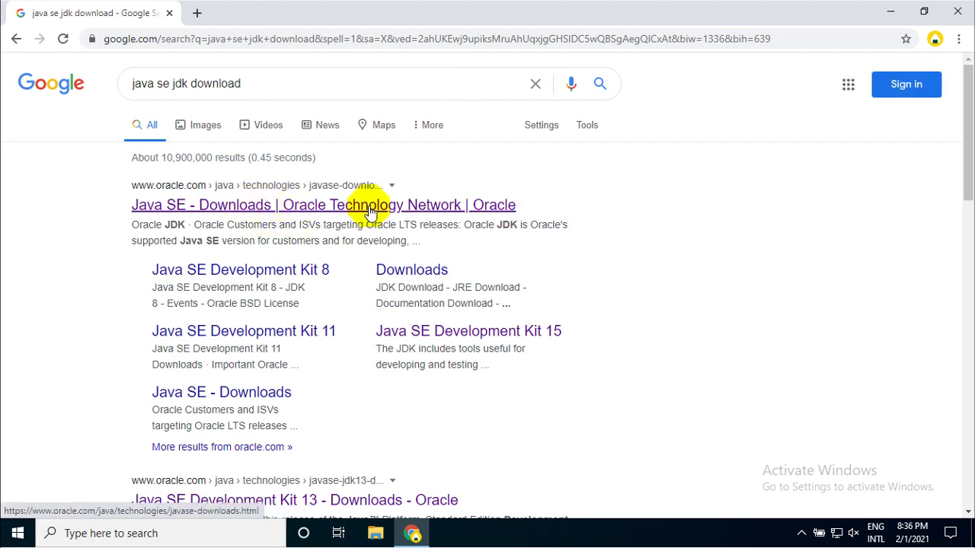
pyautogui.click(370, 209)
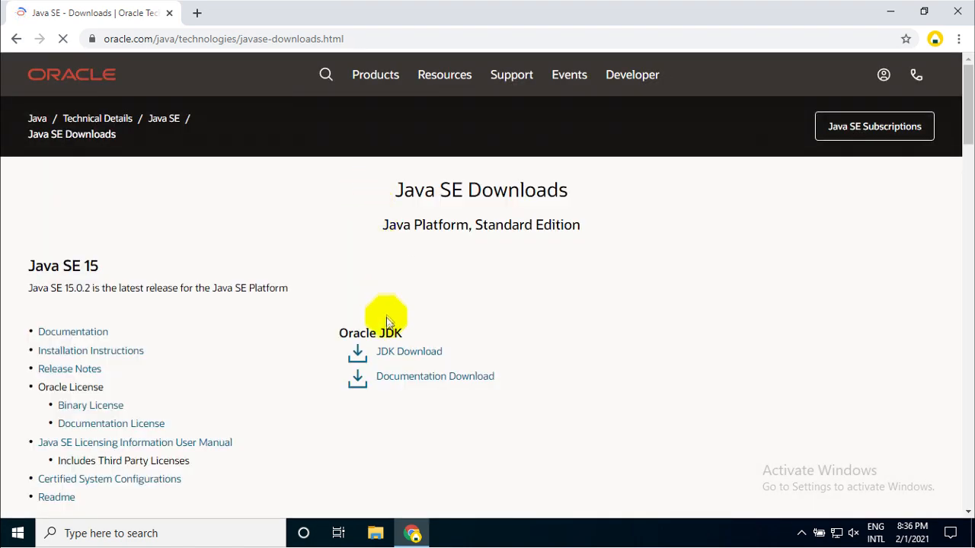
pyautogui.click(397, 356)
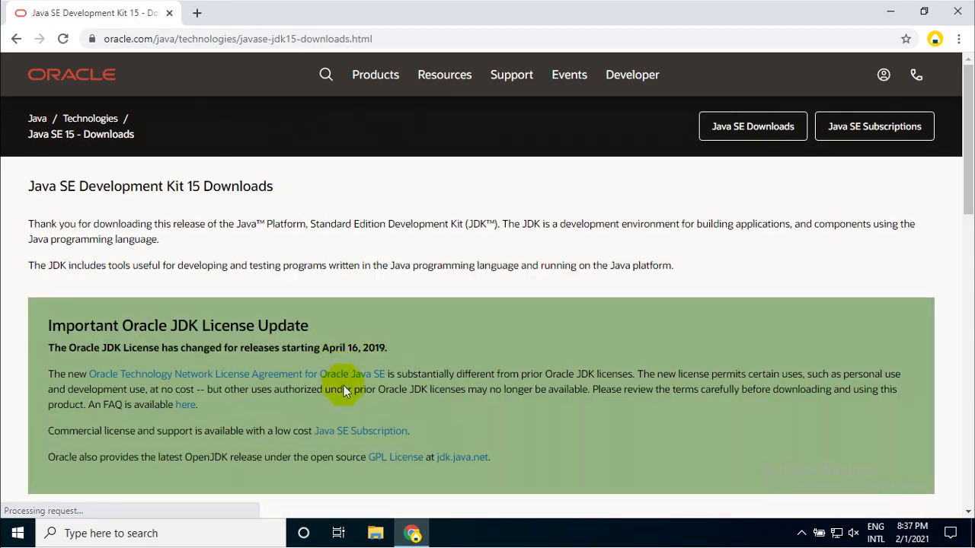
# Download the Windows x64 Installer jdk-15.0.2_windows-x64_bin.exe, accepting the Oracle license agreement, and dismiss the license dialog.
pyautogui.scroll(-5, 345, 385)
pyautogui.scroll(-3, 344, 392)
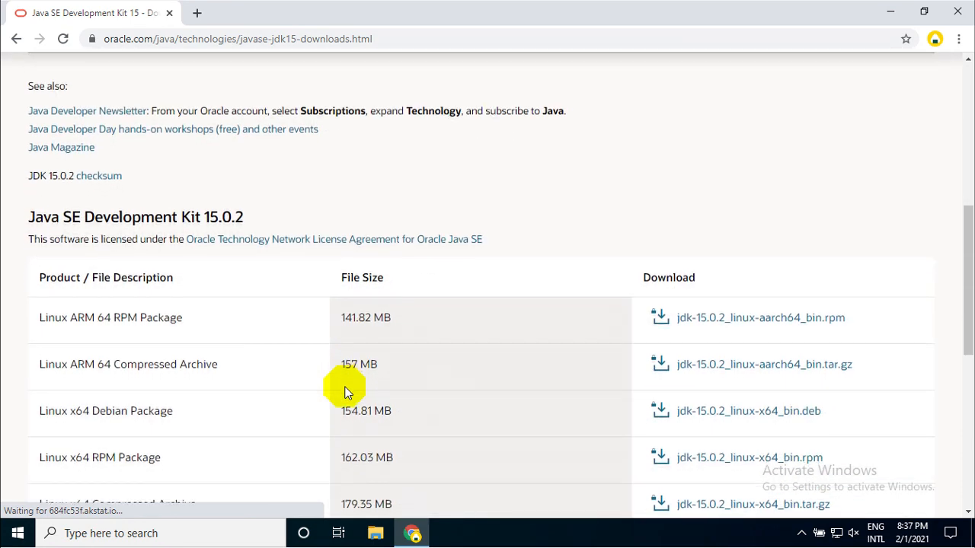
pyautogui.scroll(-2, 344, 390)
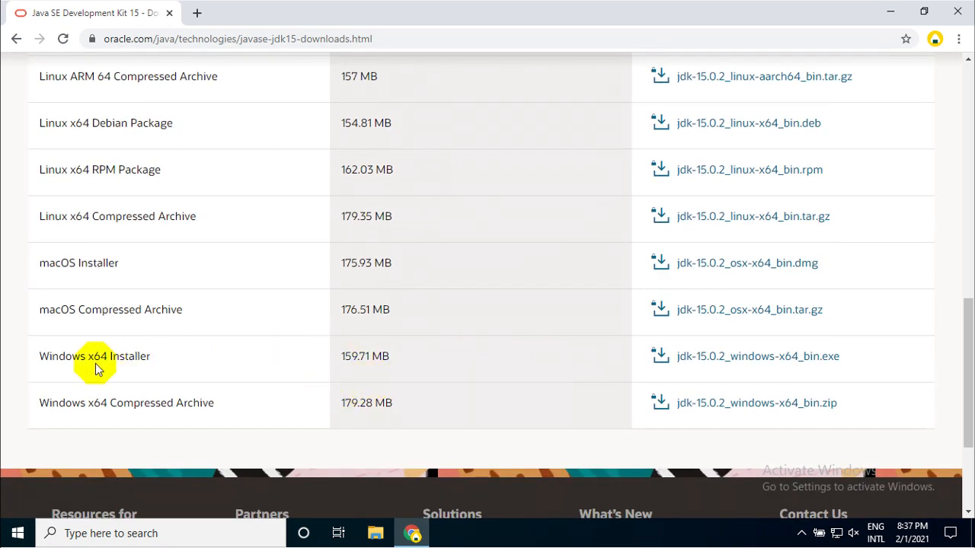
pyautogui.click(752, 359)
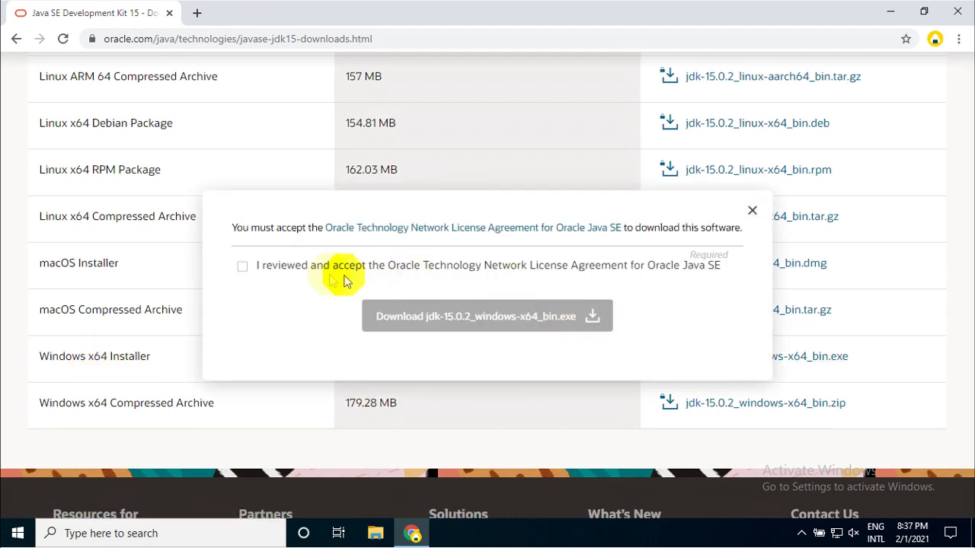
pyautogui.click(242, 267)
pyautogui.click(446, 329)
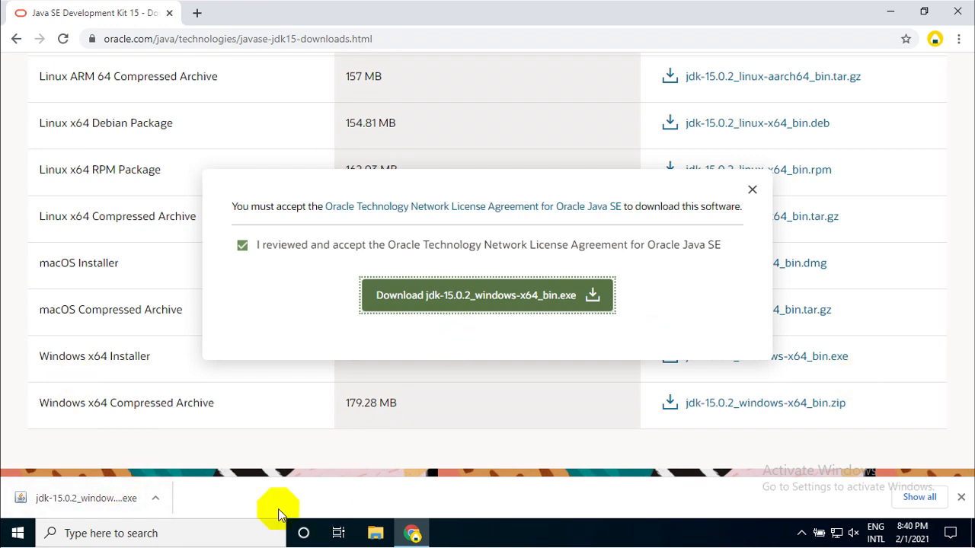
pyautogui.click(751, 191)
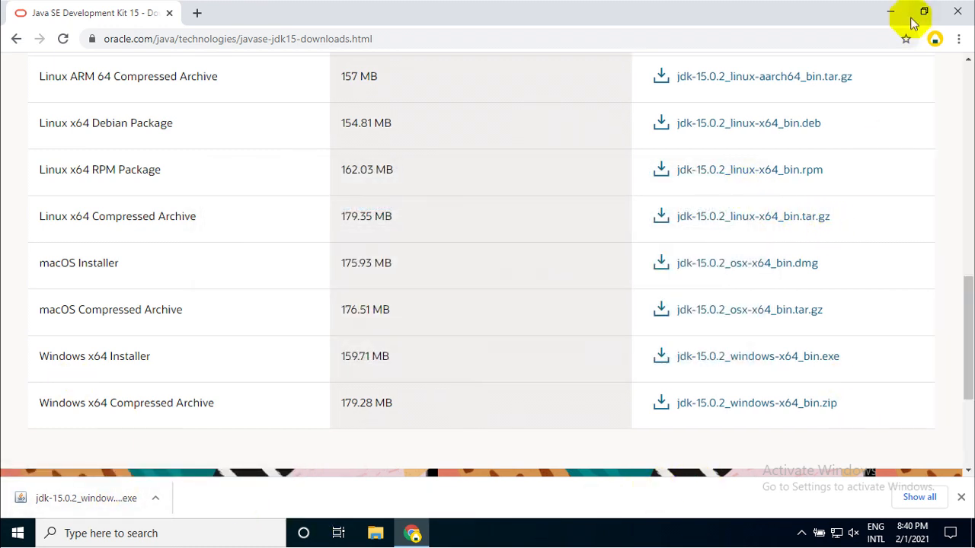
# Run the downloaded JDK 15.0.2 installer from its folder and complete the installation with the default settings.
pyautogui.click(155, 498)
pyautogui.click(190, 450)
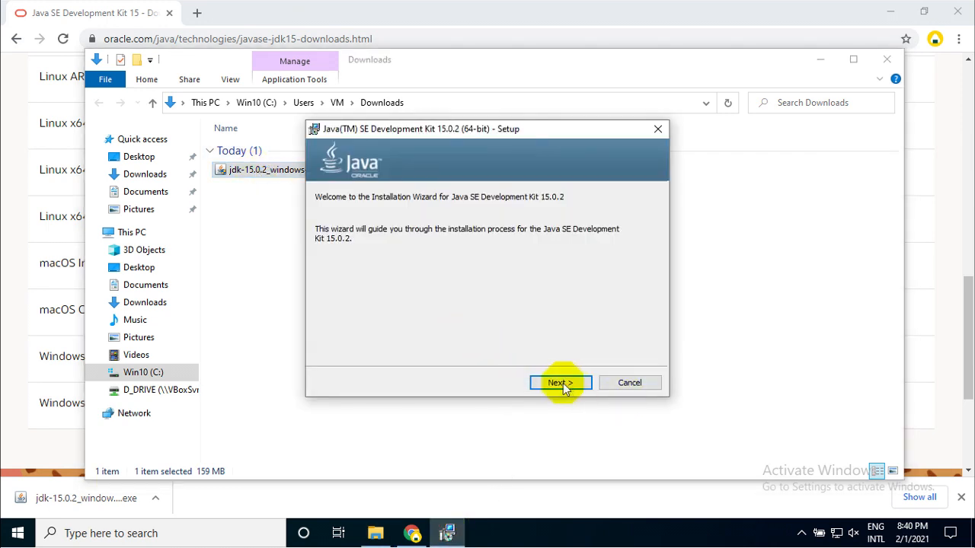
pyautogui.click(562, 383)
pyautogui.click(565, 383)
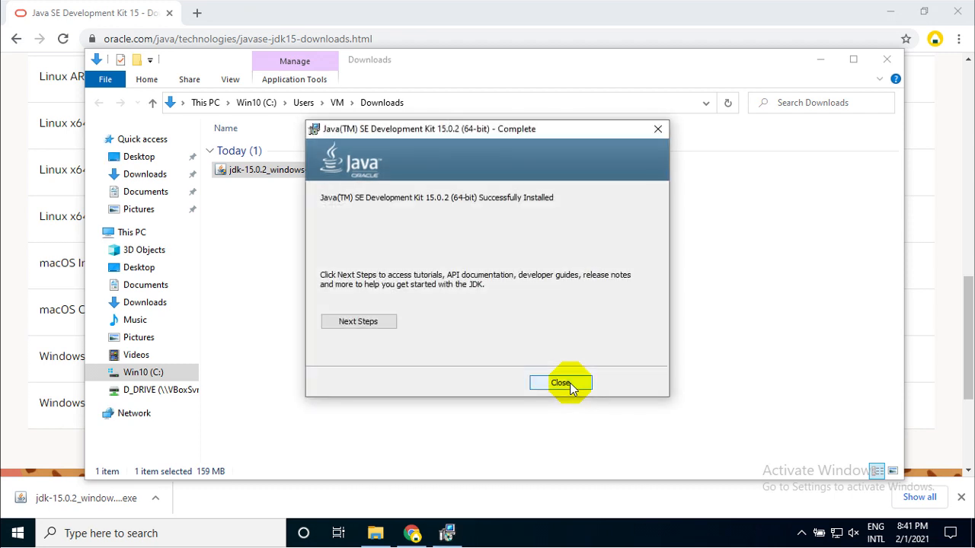
pyautogui.click(563, 384)
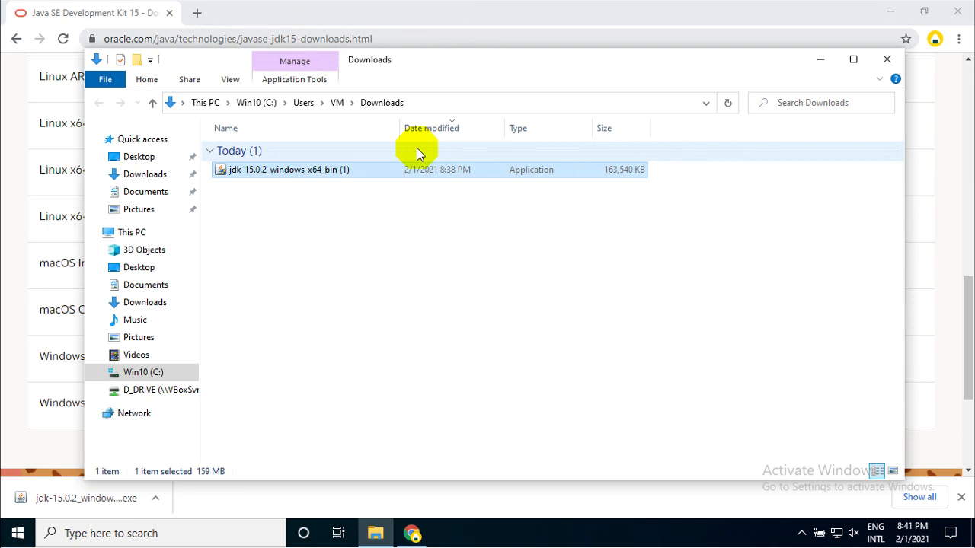
# Search the web for "eclipse for developers" and open the Eclipse IDE for Java Developers package page.
pyautogui.click(608, 35)
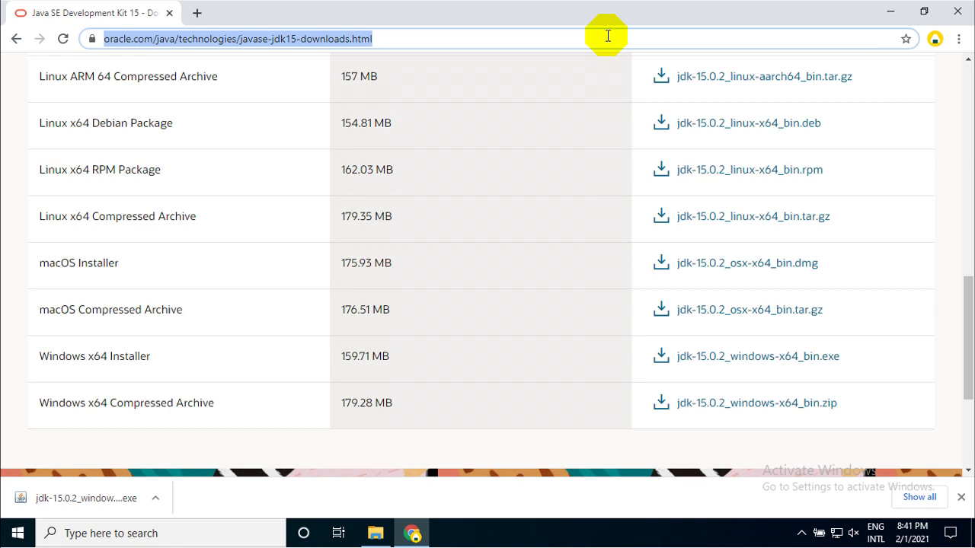
pyautogui.write('ecl')
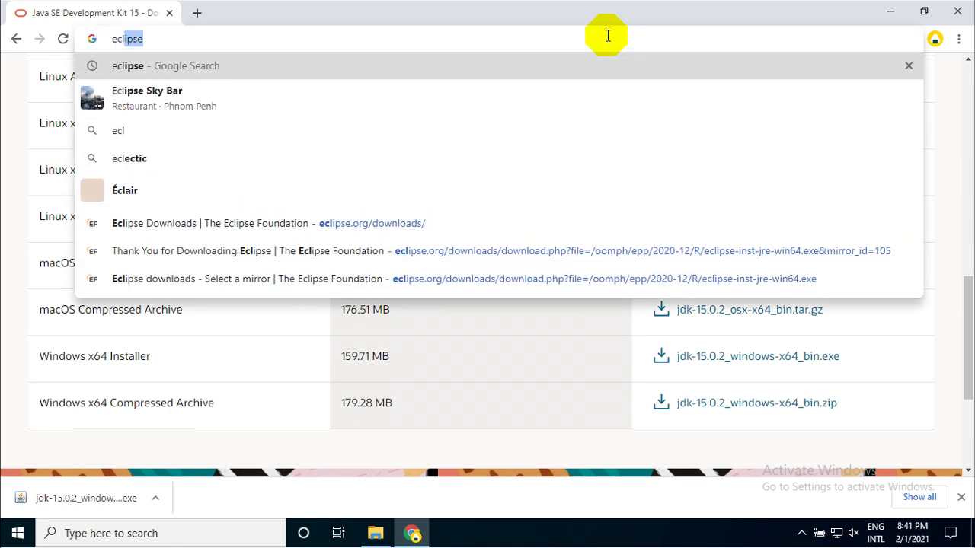
pyautogui.write('ipse')
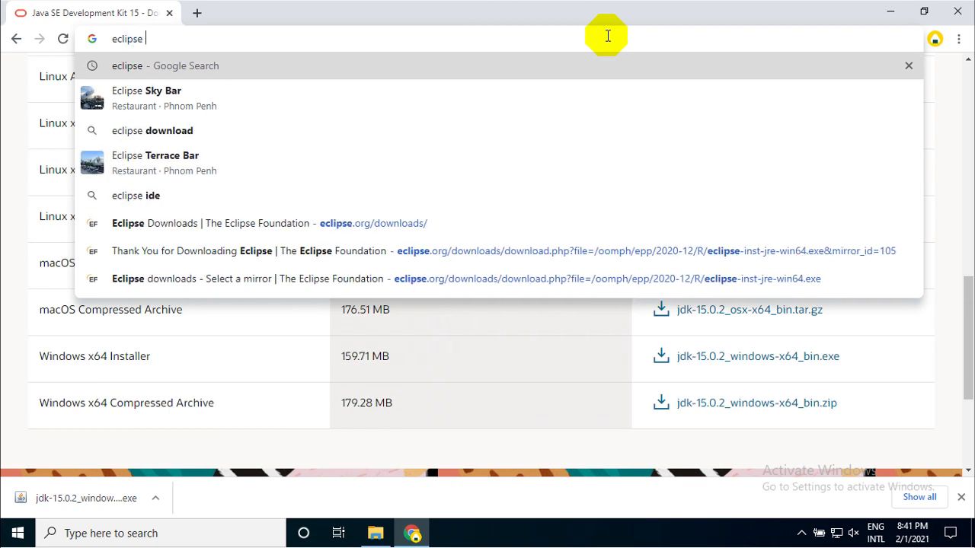
pyautogui.write(' for d')
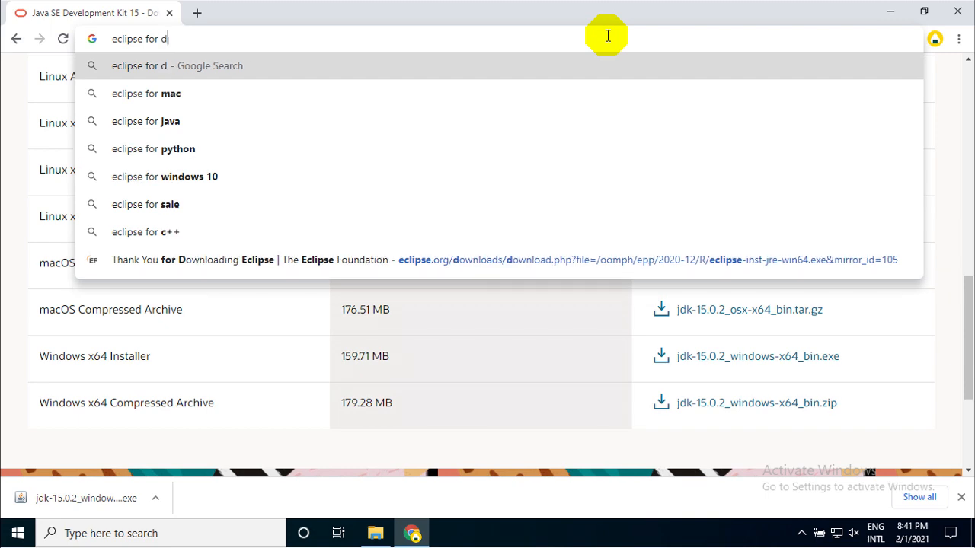
pyautogui.write('evelopers')
pyautogui.press('Down')
pyautogui.press('Up')
pyautogui.press('Return')
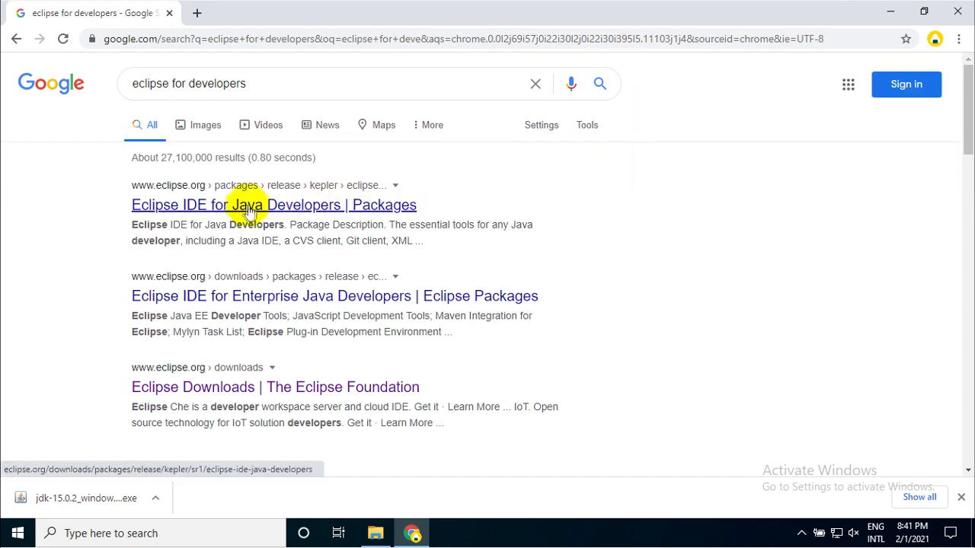
pyautogui.click(192, 205)
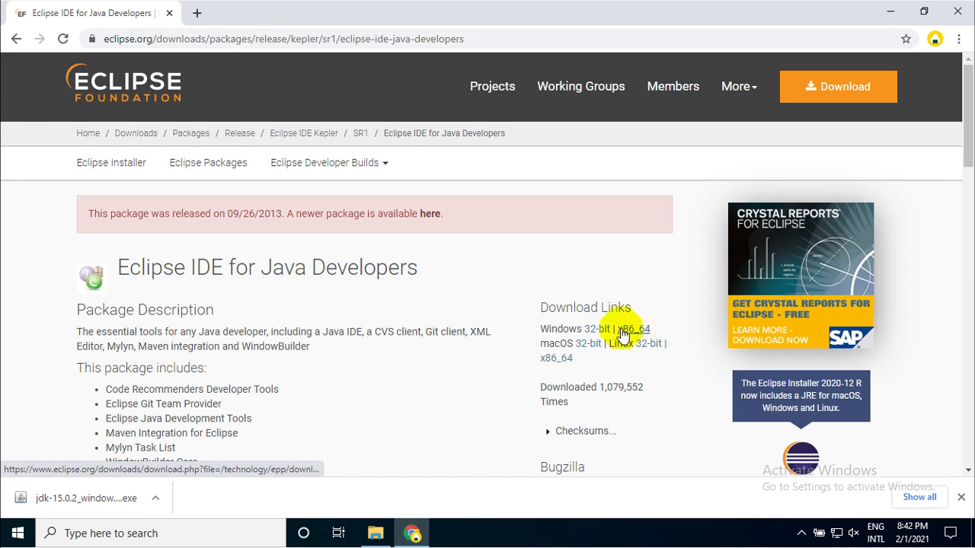
# Check the computer's system type in the properties of This PC, and return to the Eclipse page.
pyautogui.click(375, 535)
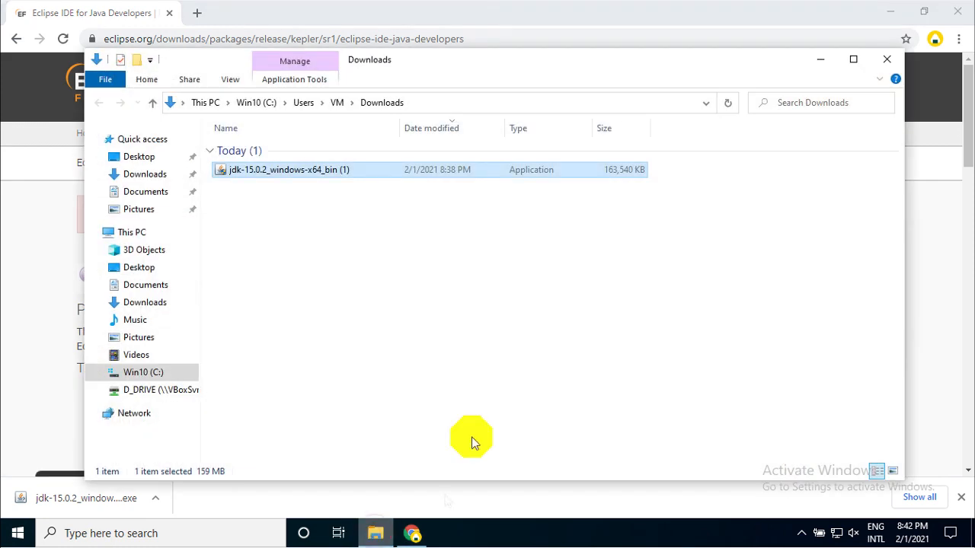
pyautogui.rightClick(140, 238)
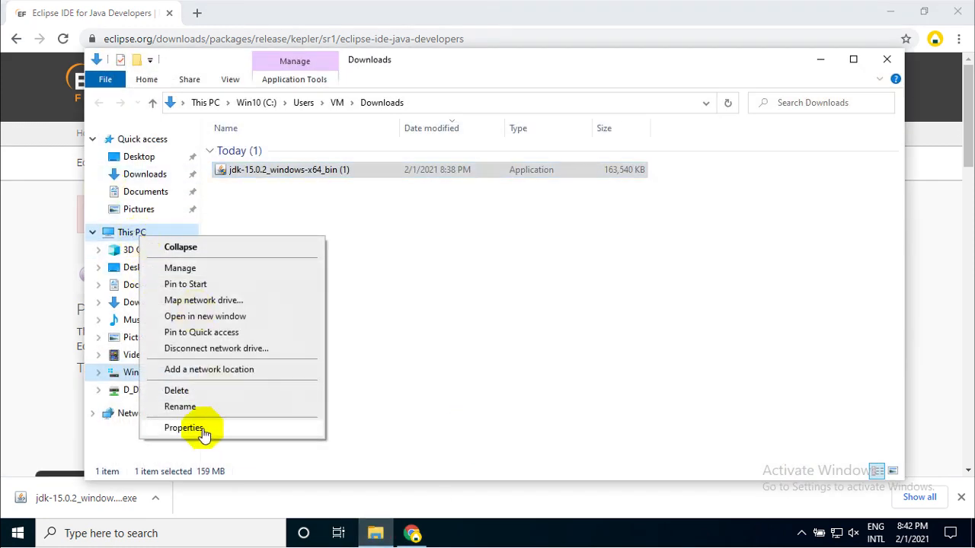
pyautogui.click(200, 428)
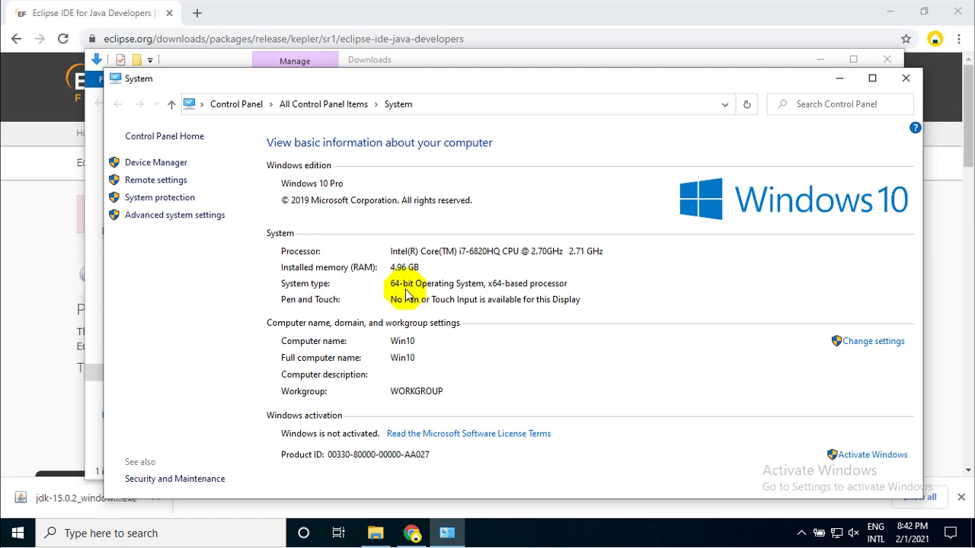
pyautogui.click(900, 78)
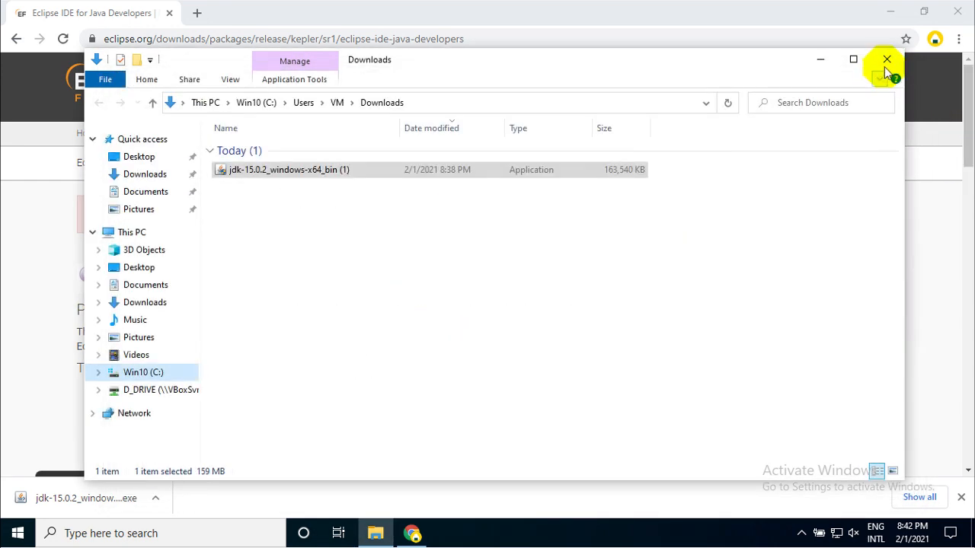
pyautogui.click(820, 60)
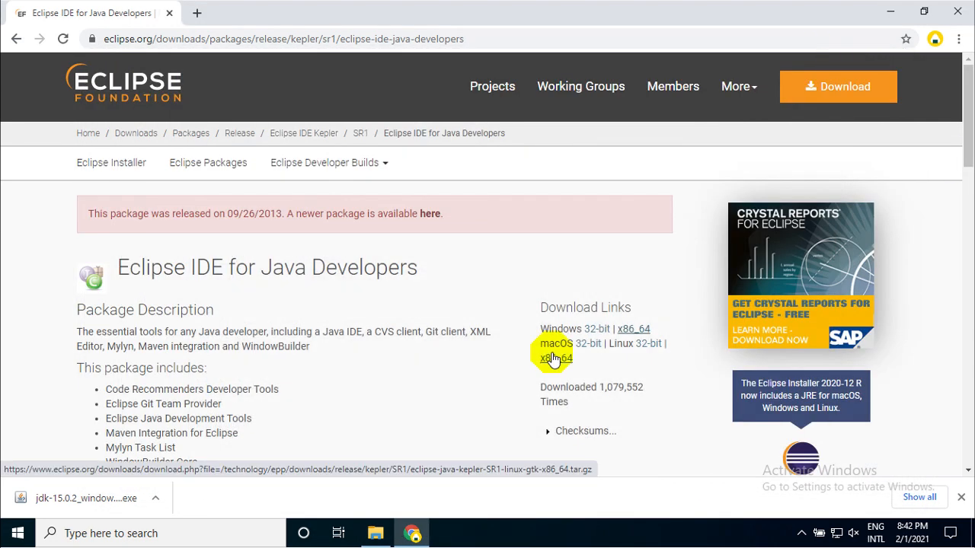
# Download the x86_64 Eclipse IDE 2020-12 installer, eclipse-inst-jre-win64.exe, from the offered mirror.
pyautogui.scroll(-1, 554, 358)
pyautogui.scroll(-1, 554, 359)
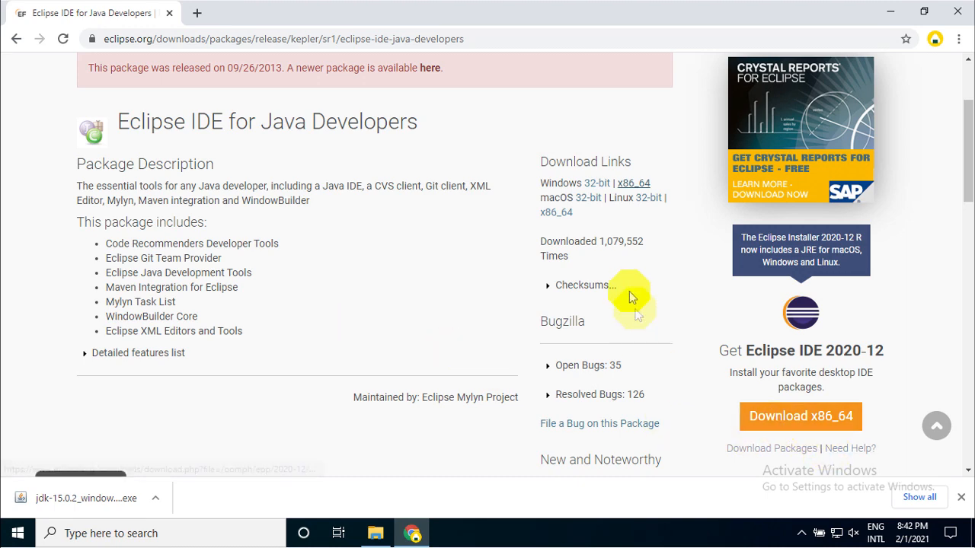
pyautogui.click(780, 421)
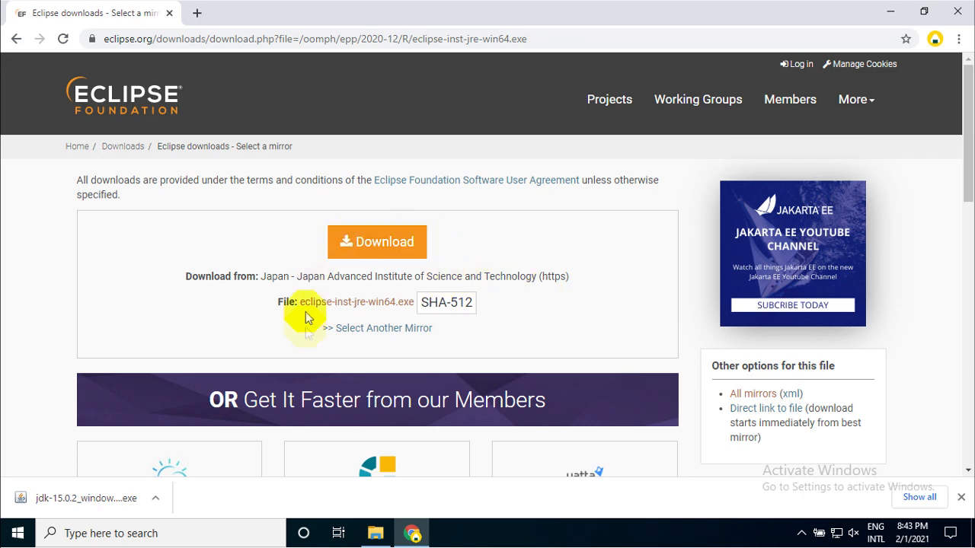
pyautogui.click(377, 242)
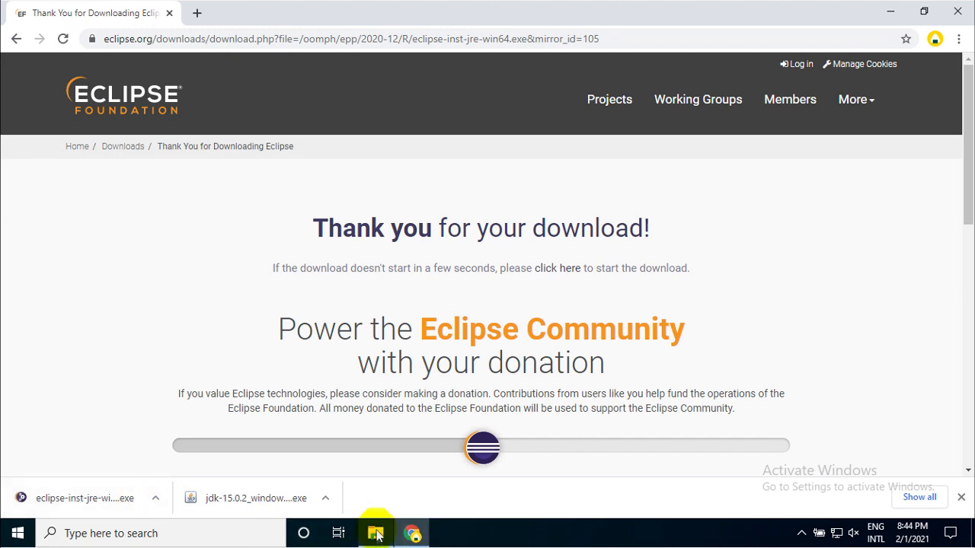
# Show the downloaded eclipse-inst-jre-win64 file in its folder and run it.
pyautogui.click(155, 500)
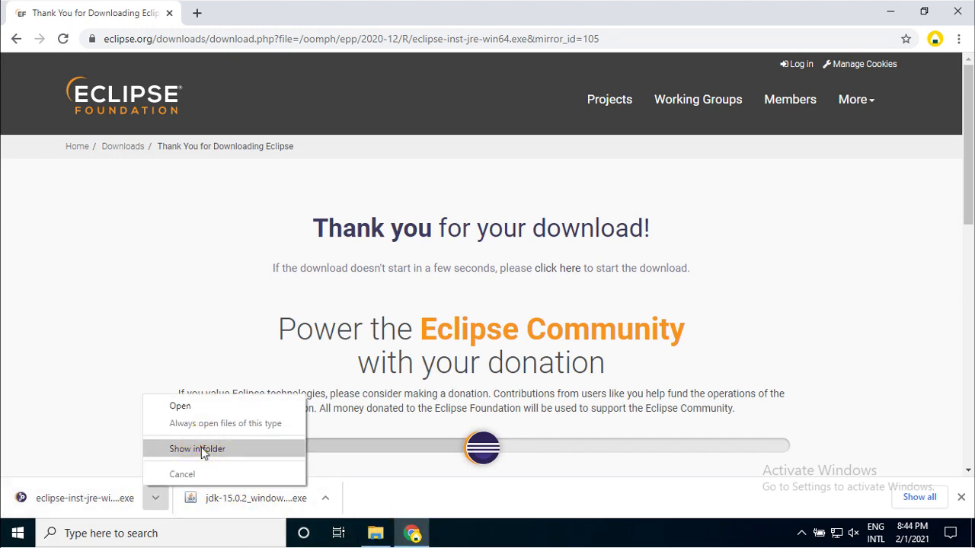
pyautogui.click(201, 448)
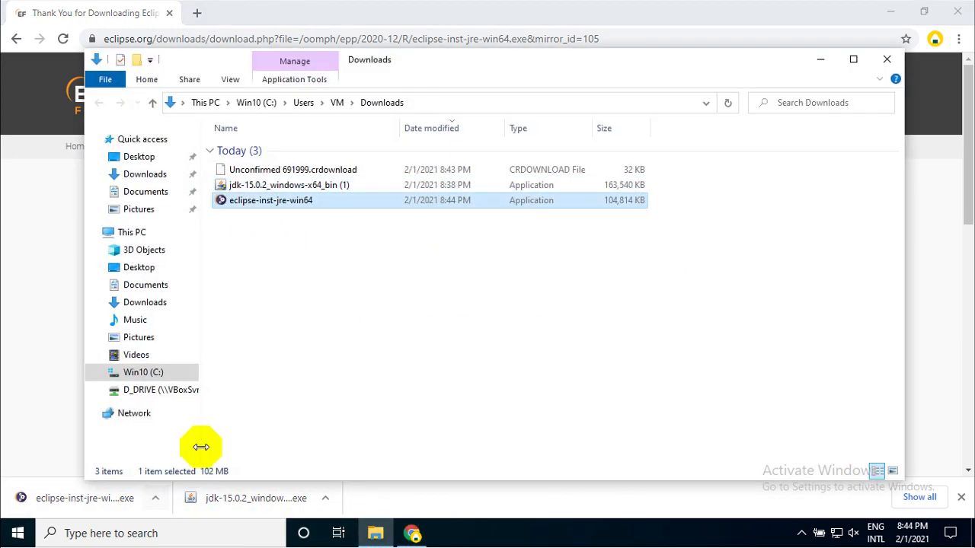
pyautogui.doubleClick(276, 202)
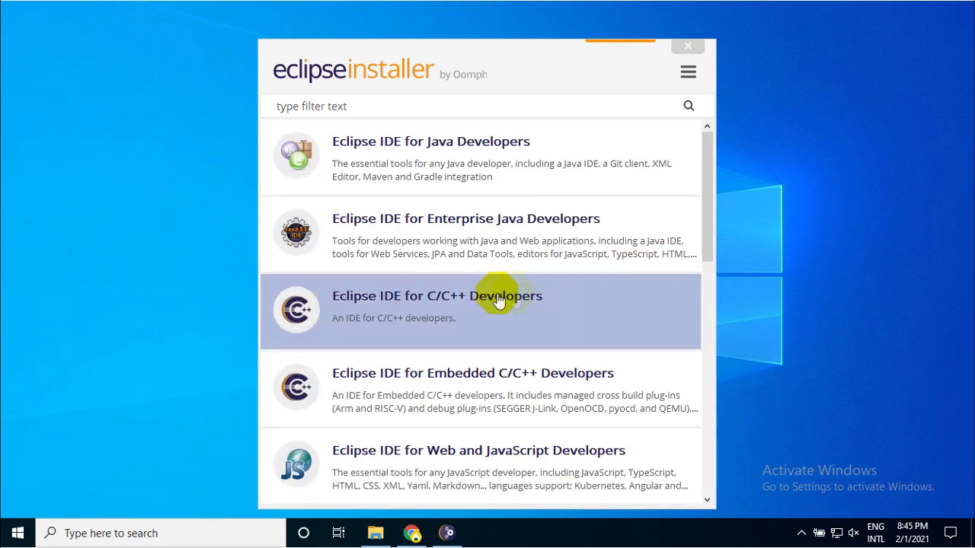
# Install Eclipse IDE for Java Developers with the default VM and folder, accepting the software user agreement, and launch it.
pyautogui.click(455, 165)
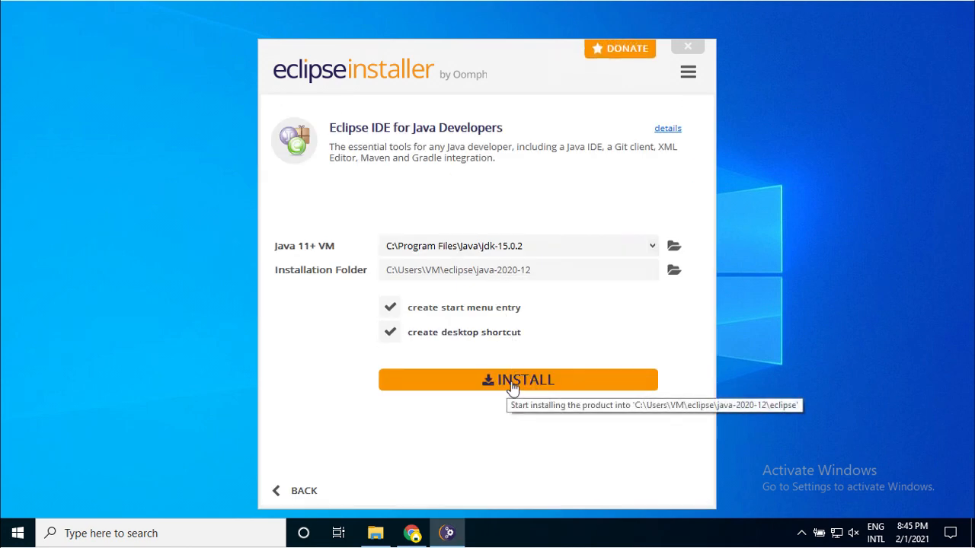
pyautogui.click(509, 385)
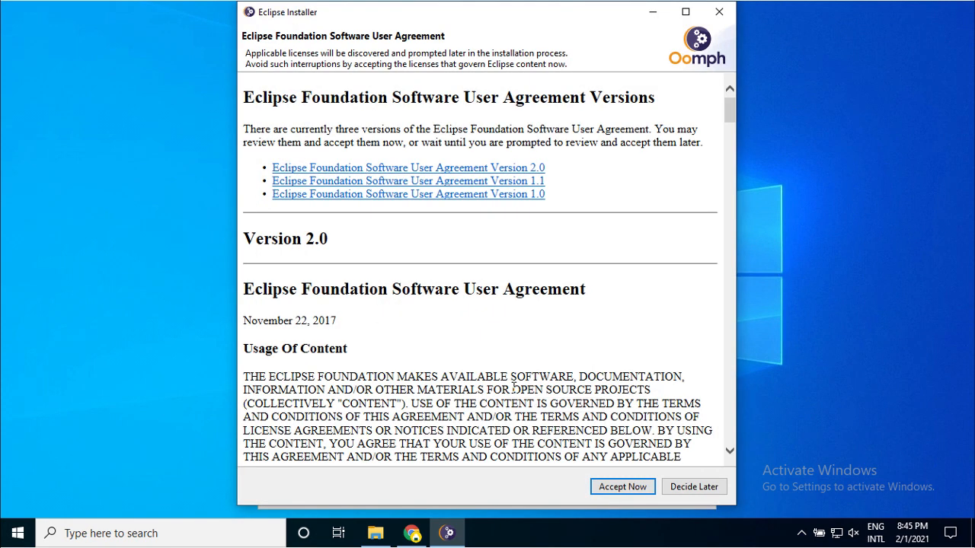
pyautogui.click(618, 491)
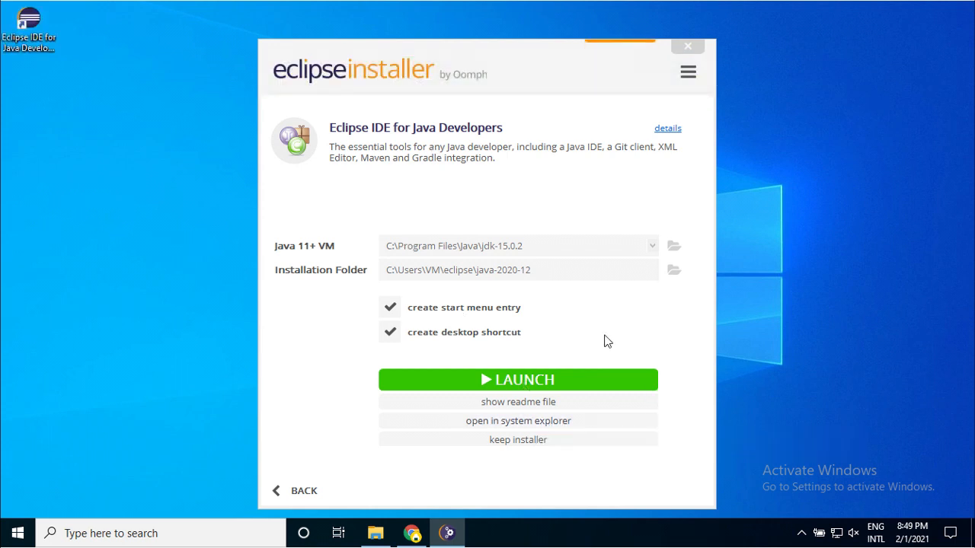
pyautogui.click(509, 380)
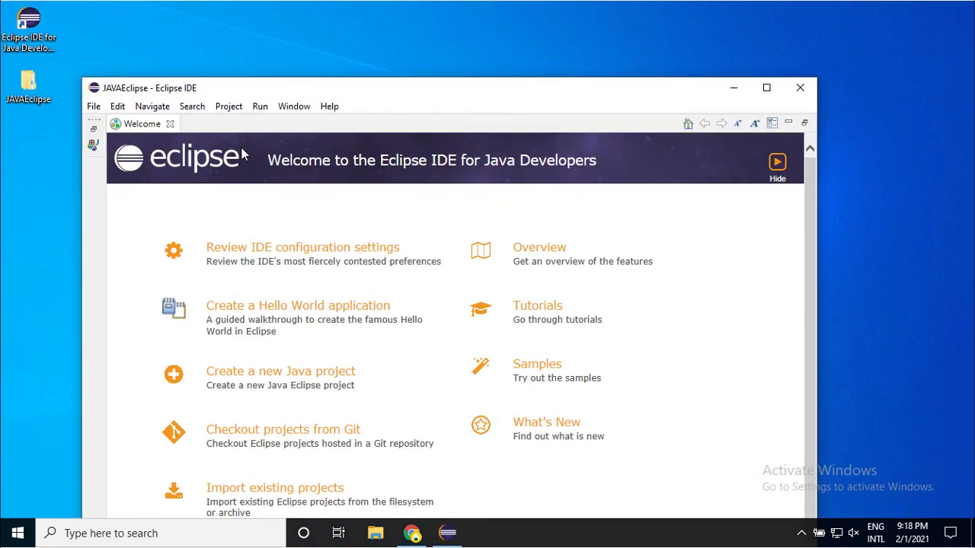
# Maximize the Eclipse window, set Welcome to always show at start up, and close the Welcome page.
pyautogui.click(766, 87)
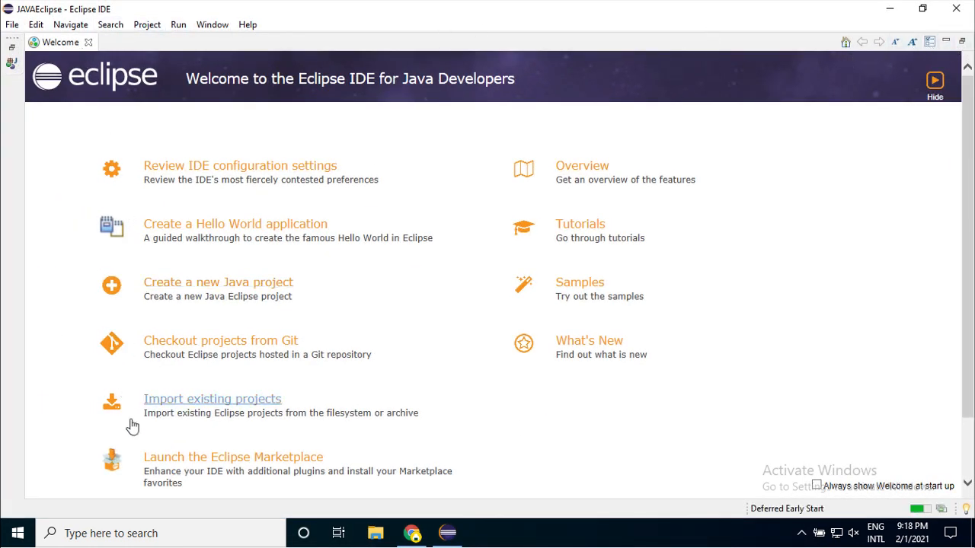
pyautogui.click(817, 486)
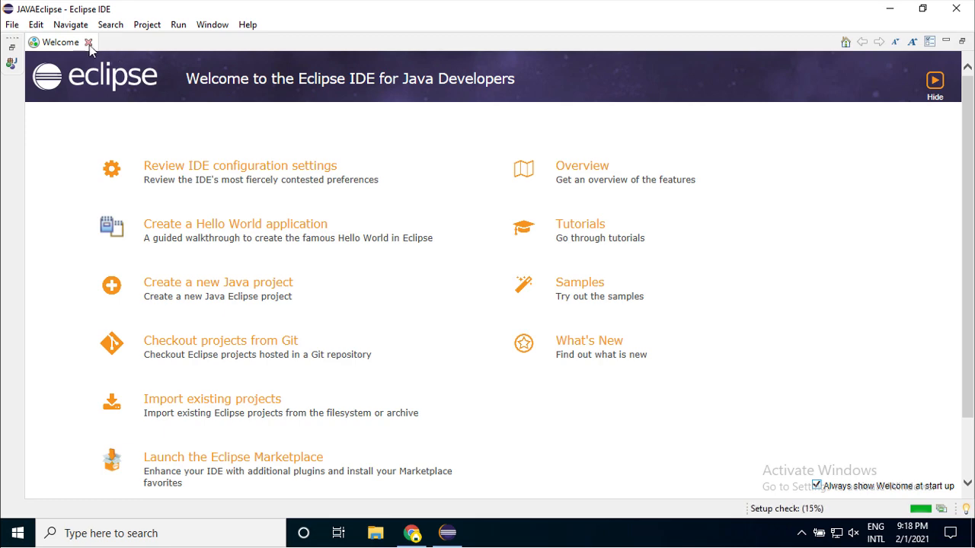
pyautogui.click(89, 43)
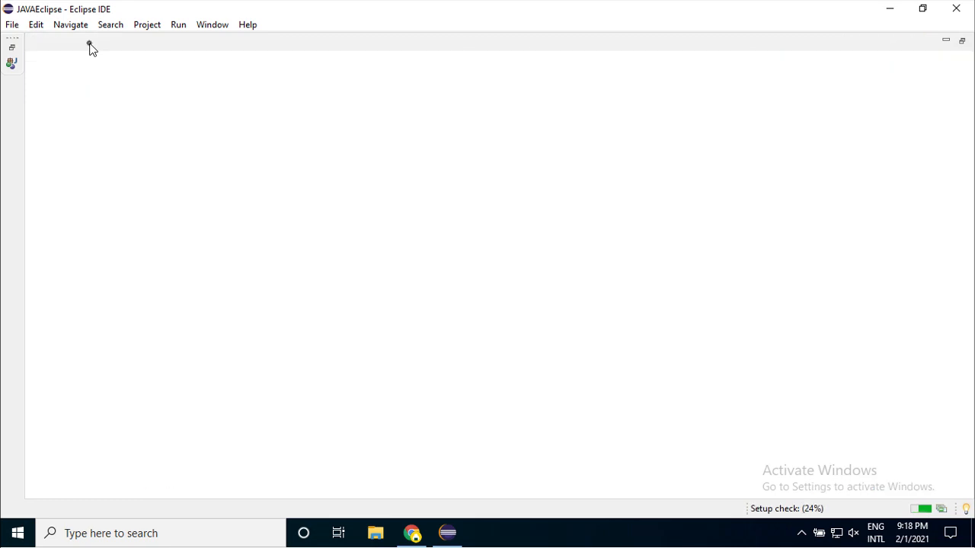
# Create a Java project named Application with the JavaSE-15 execution environment and without a module-info.java file.
pyautogui.click(12, 26)
pyautogui.moveTo(31, 45)
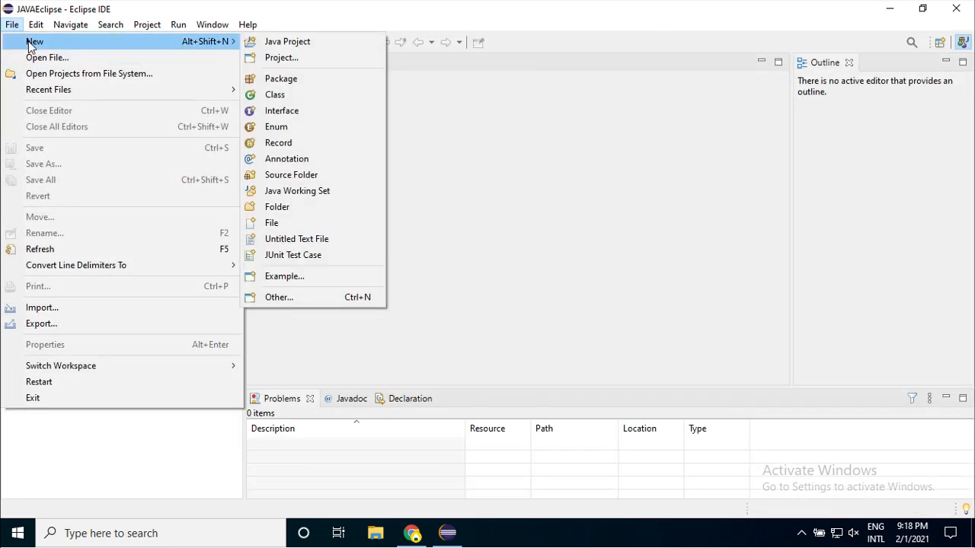
pyautogui.click(286, 42)
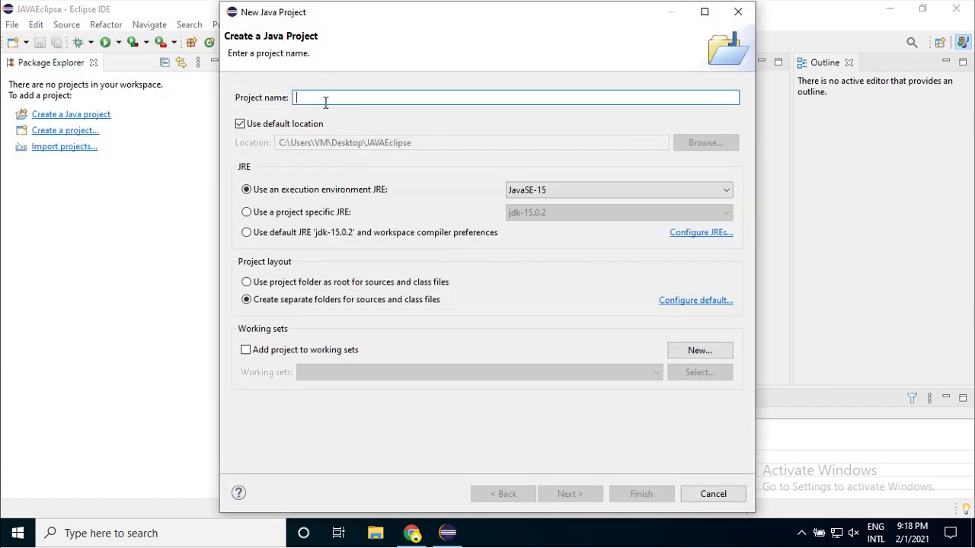
pyautogui.write('A')
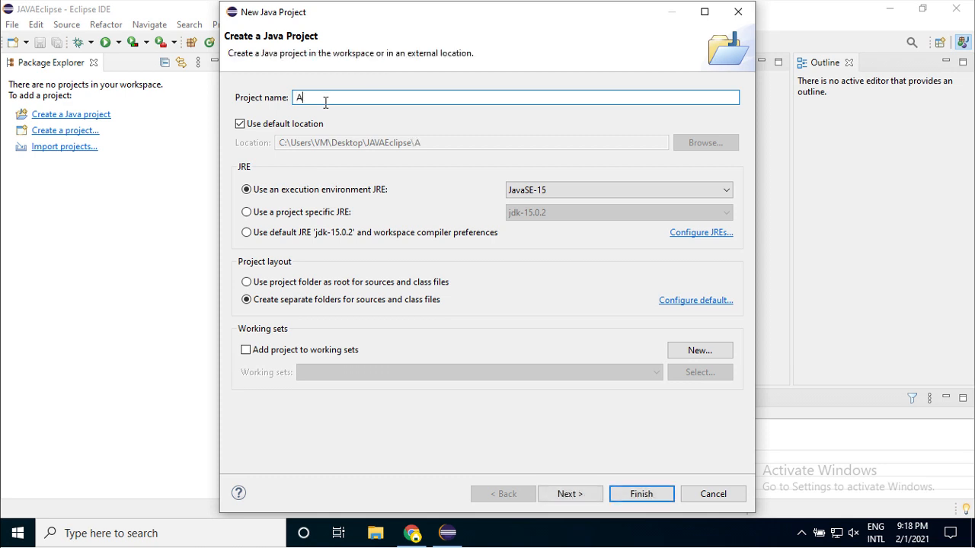
pyautogui.write('pplication')
pyautogui.click(576, 503)
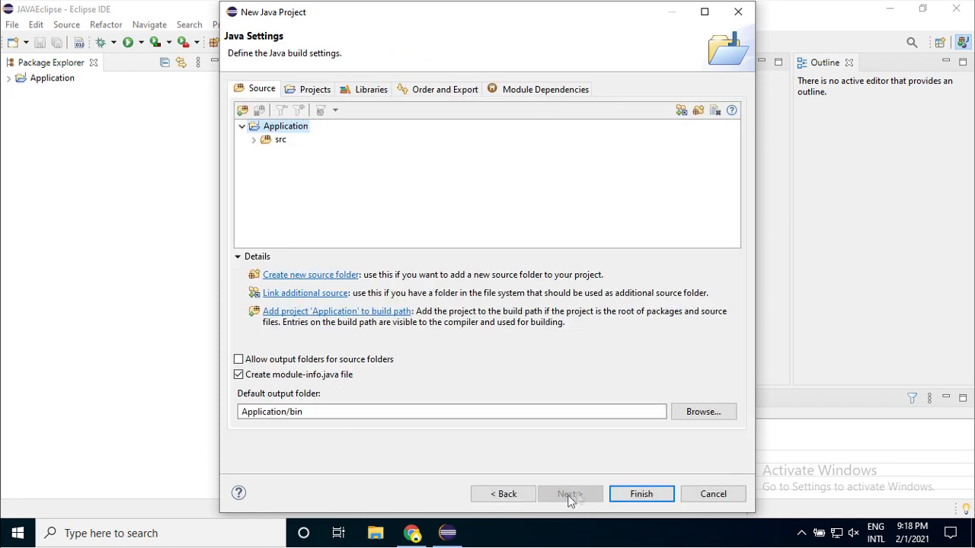
pyautogui.click(239, 374)
pyautogui.click(641, 497)
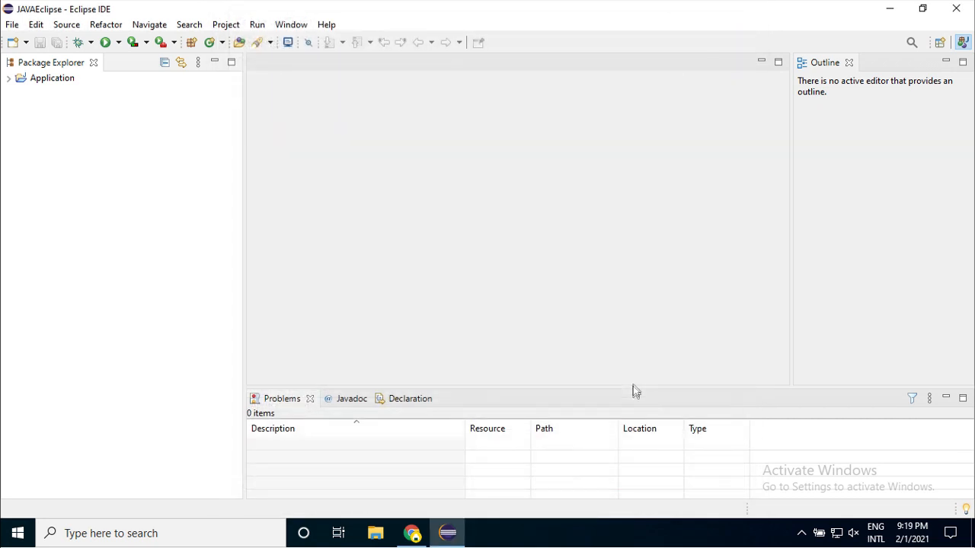
# Create a public class App in the project's src folder with a main method stub and without inherited abstract method stubs.
pyautogui.doubleClick(16, 81)
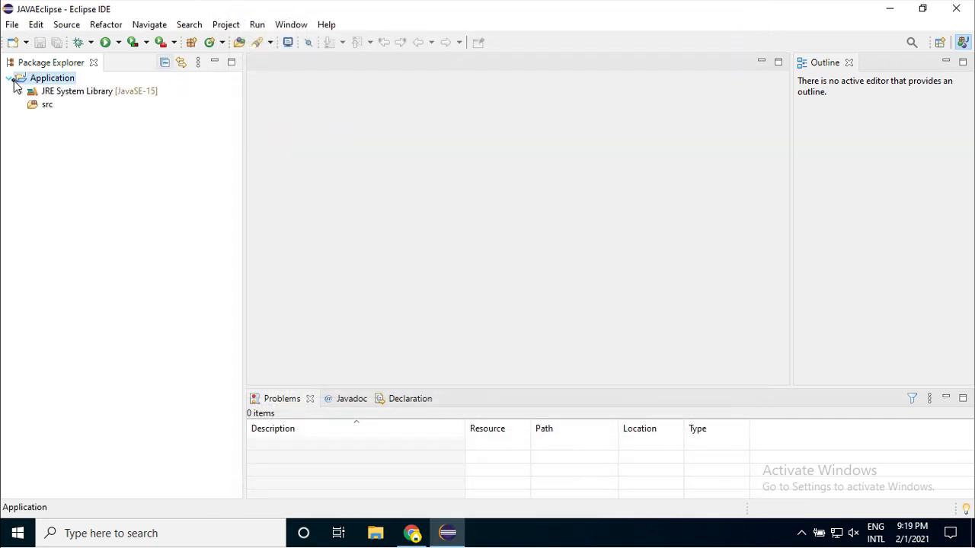
pyautogui.click(38, 105)
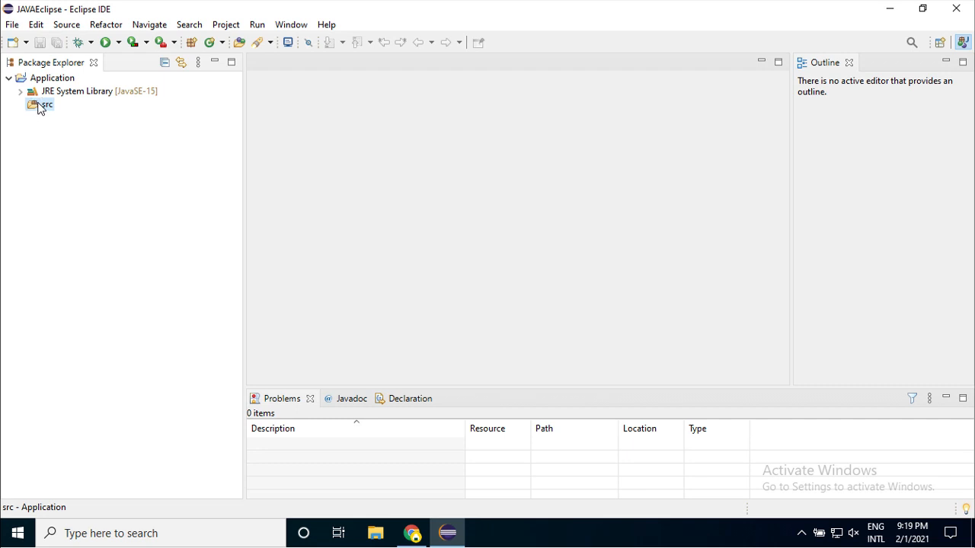
pyautogui.rightClick(40, 105)
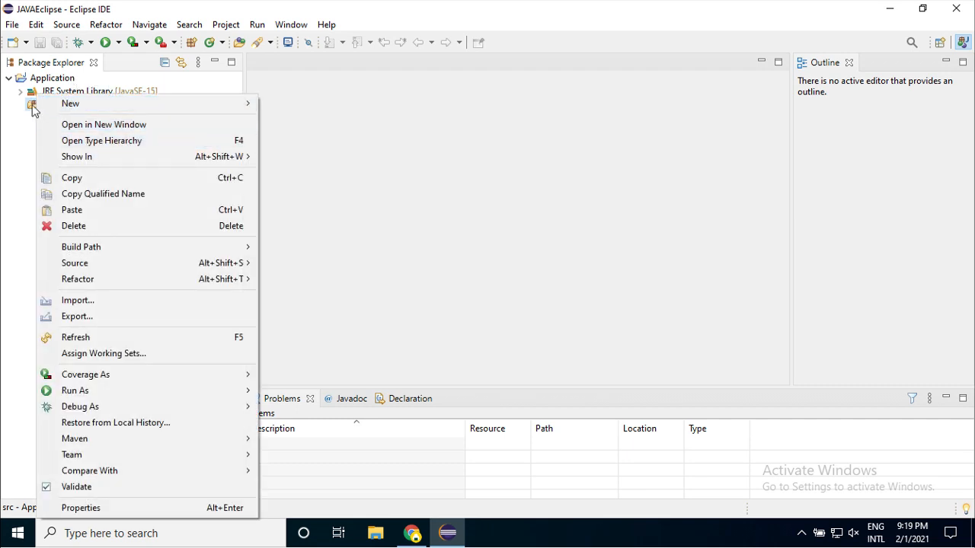
pyautogui.moveTo(62, 106)
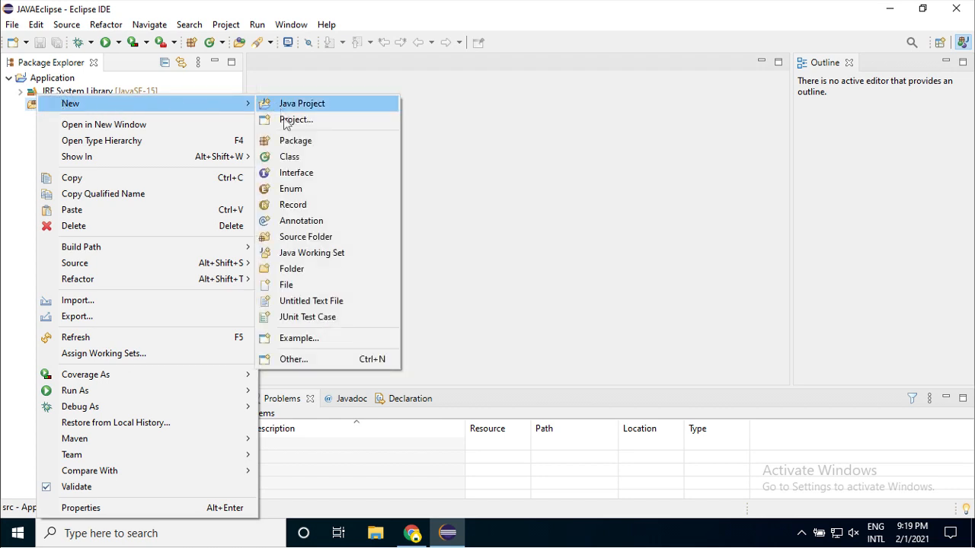
pyautogui.click(279, 157)
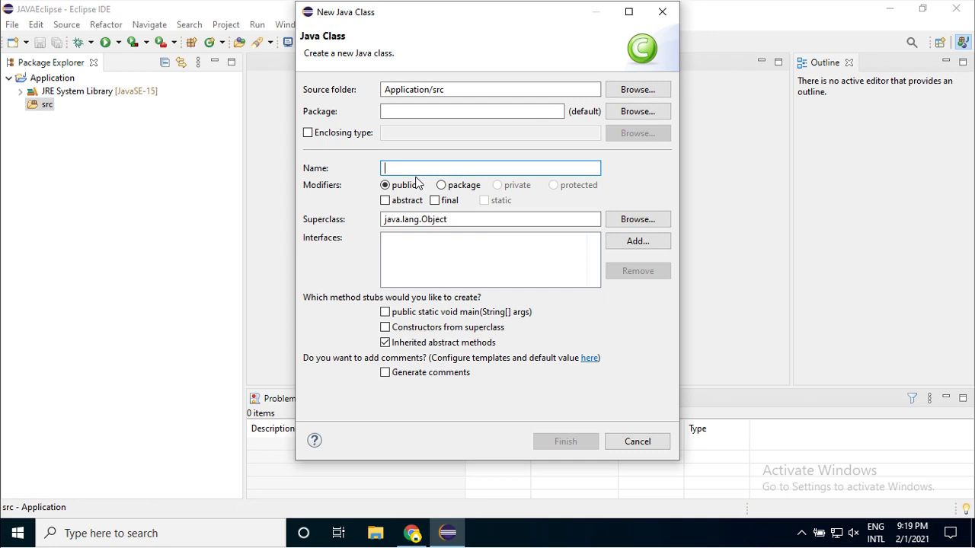
pyautogui.write('App')
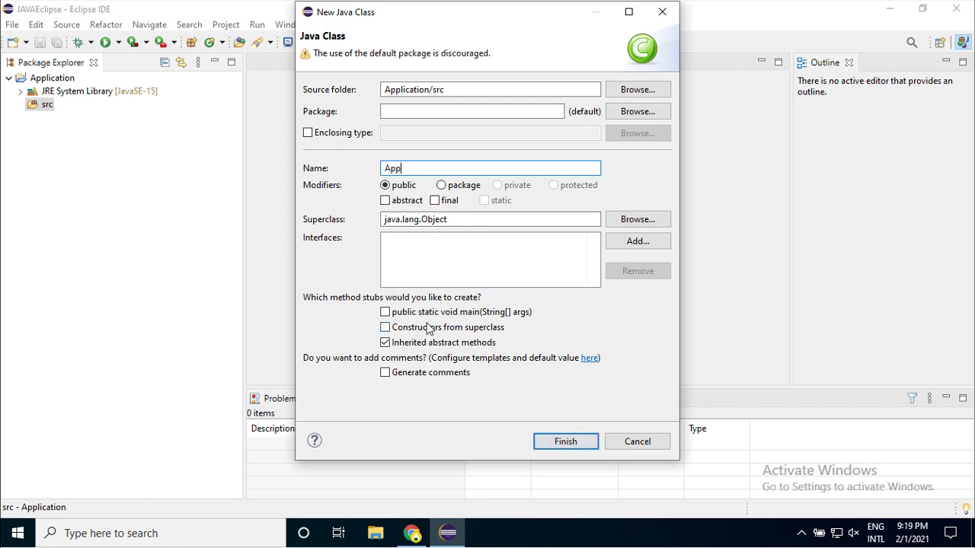
pyautogui.click(385, 313)
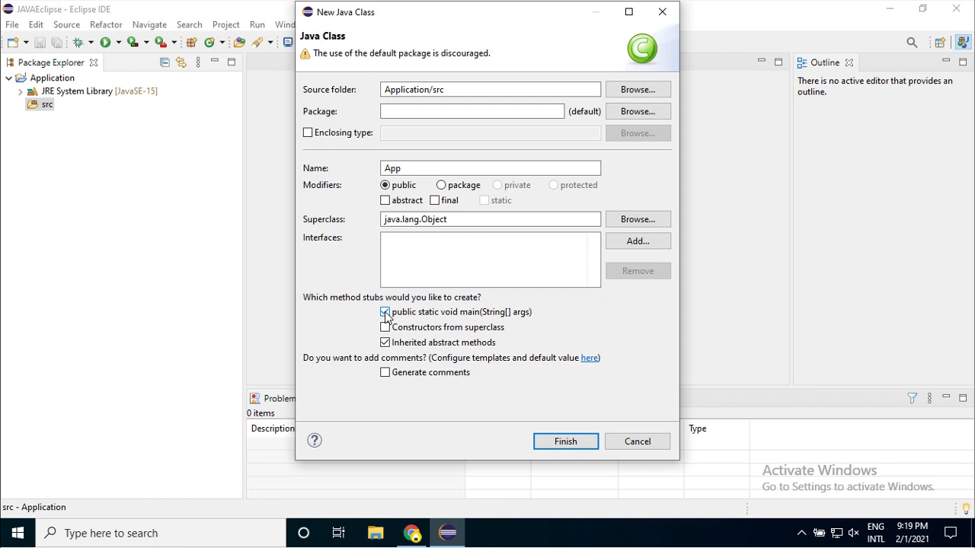
pyautogui.click(386, 343)
pyautogui.click(566, 448)
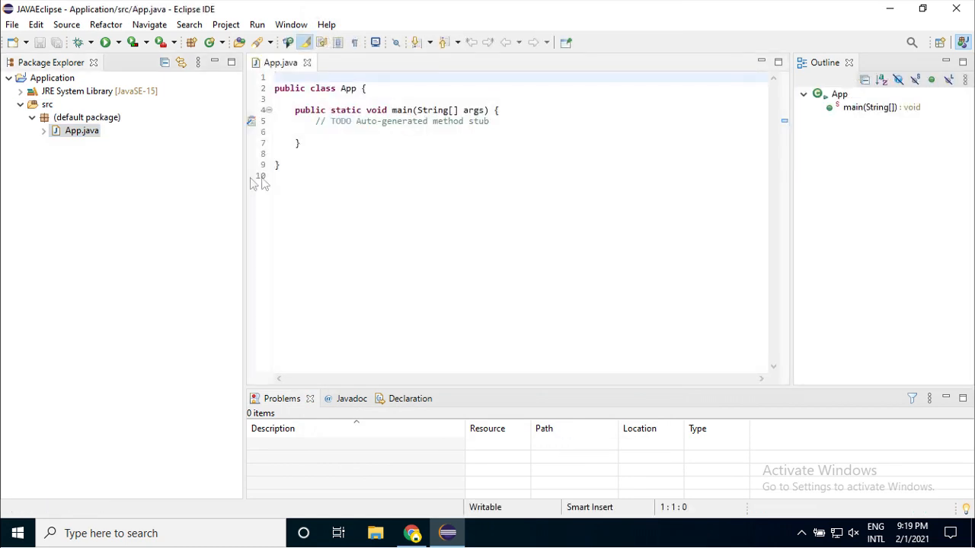
# Replace the auto-generated TODO comment in the main method with an empty System.out.println(); statement.
pyautogui.click(500, 126)
pyautogui.moveTo(500, 126); pyautogui.dragTo(321, 130)
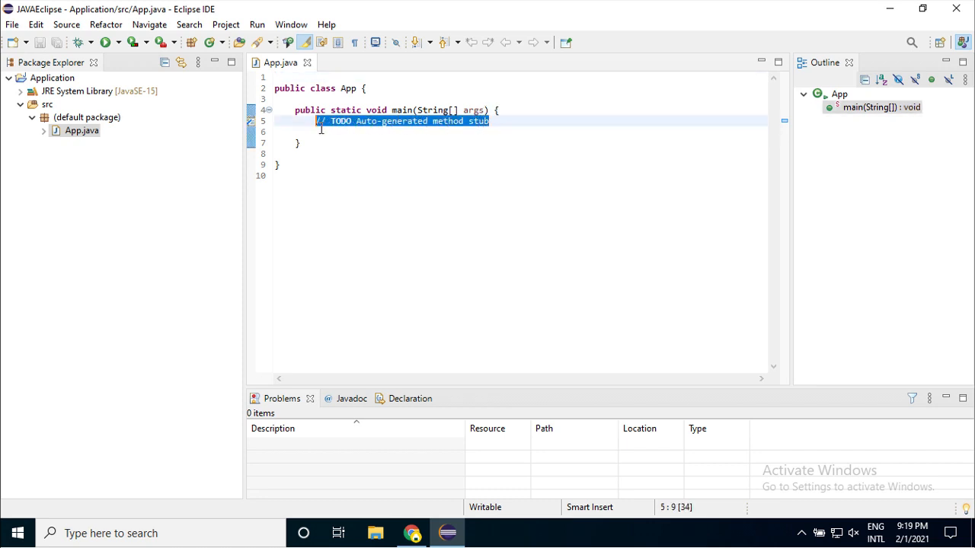
pyautogui.press('Return')
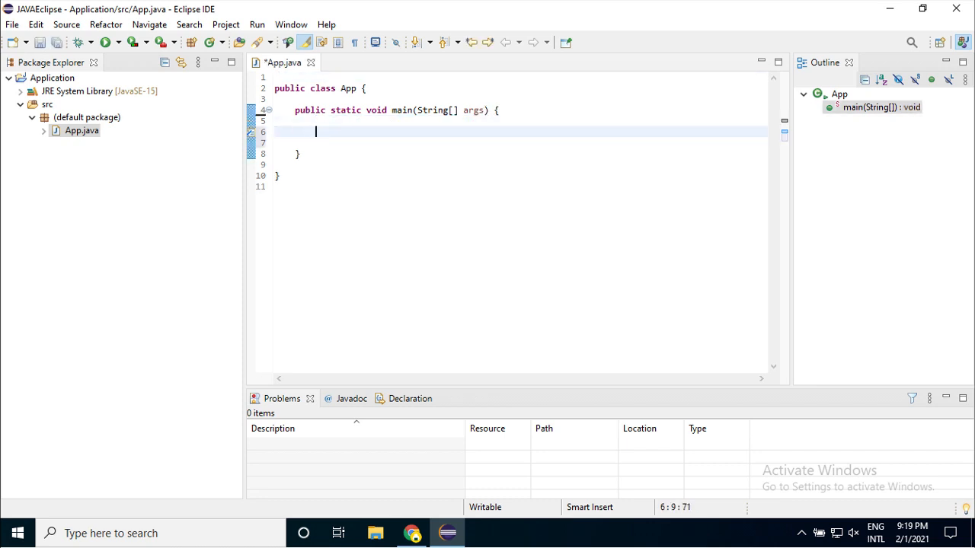
pyautogui.write('system')
pyautogui.press('ctrl')
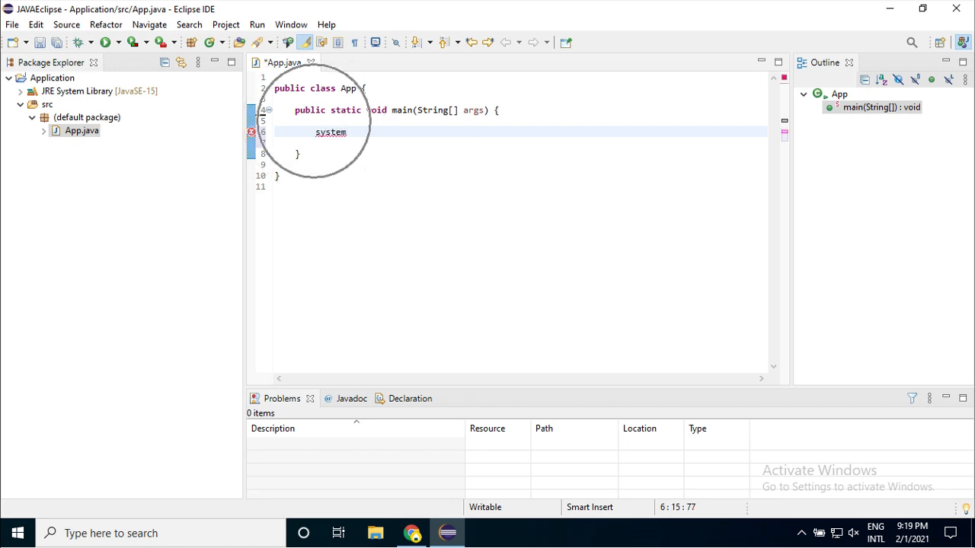
pyautogui.hotkey('ctrl', 'space')
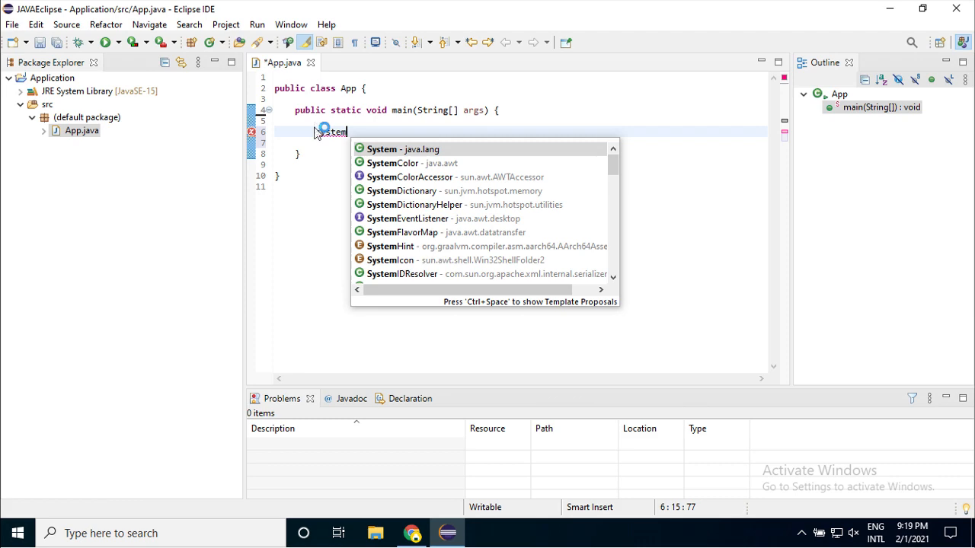
pyautogui.press('Return')
pyautogui.write('.ou')
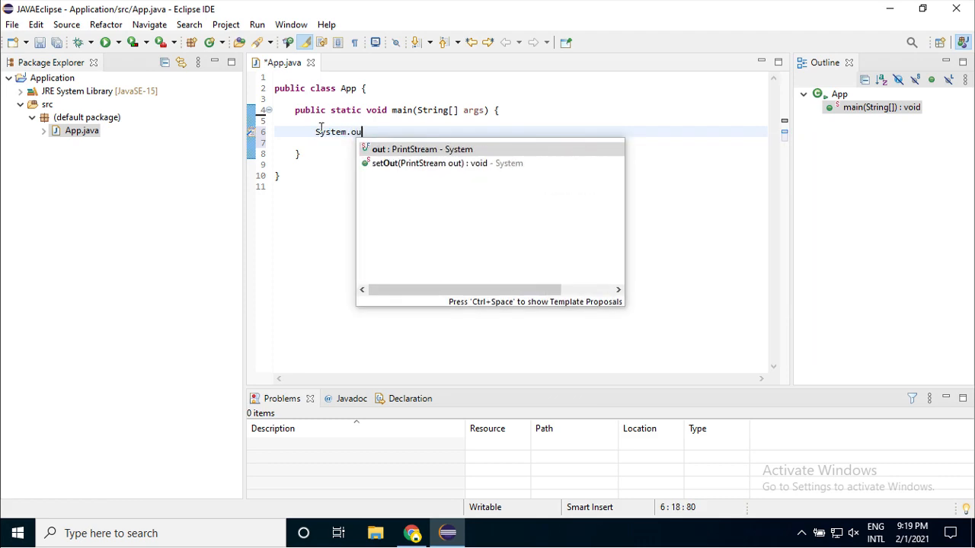
pyautogui.write('t.println')
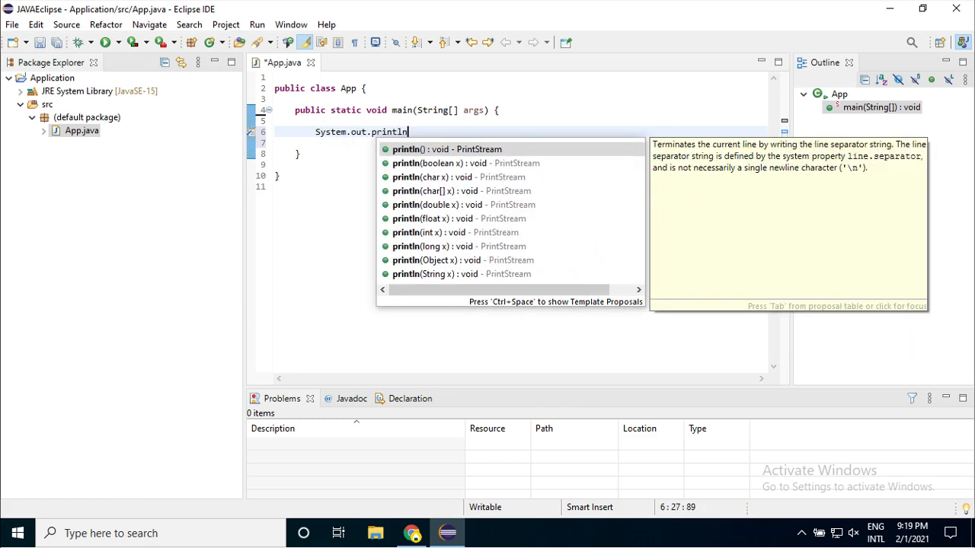
pyautogui.press('Return')
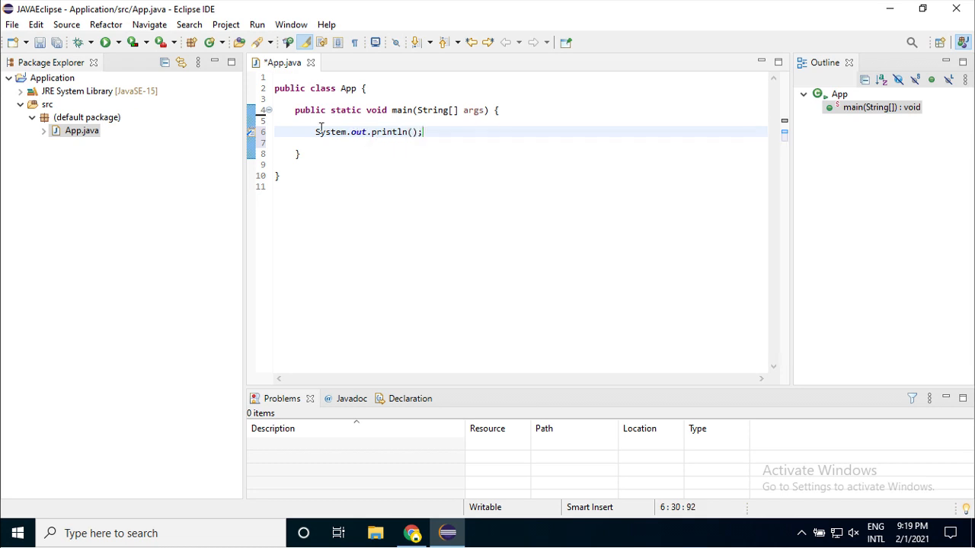
# Give the println call the string argument "Hello PMS & POS".
pyautogui.press('Left')
pyautogui.press('Left')
pyautogui.write('""')
pyautogui.write('Hello ')
pyautogui.write('PMS ')
pyautogui.write('& POS')
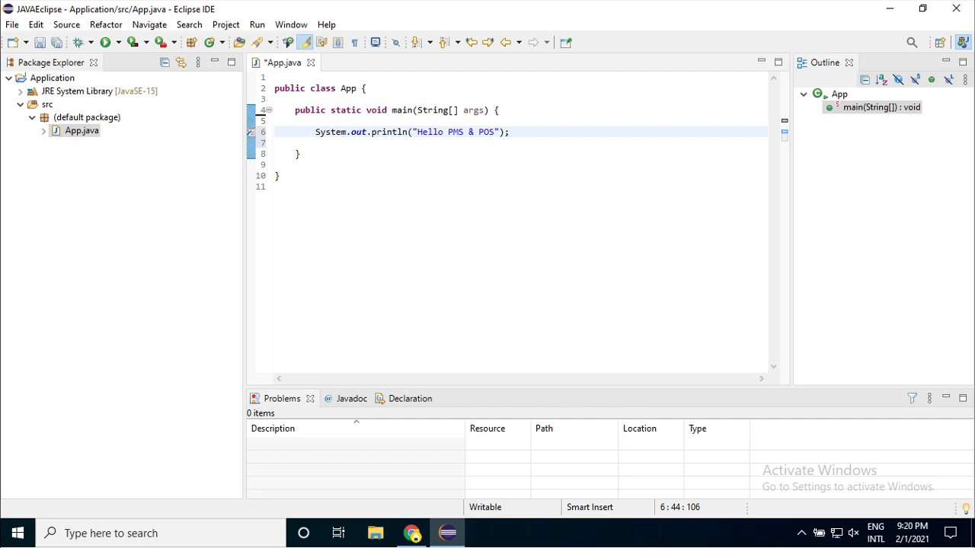
pyautogui.click(407, 236)
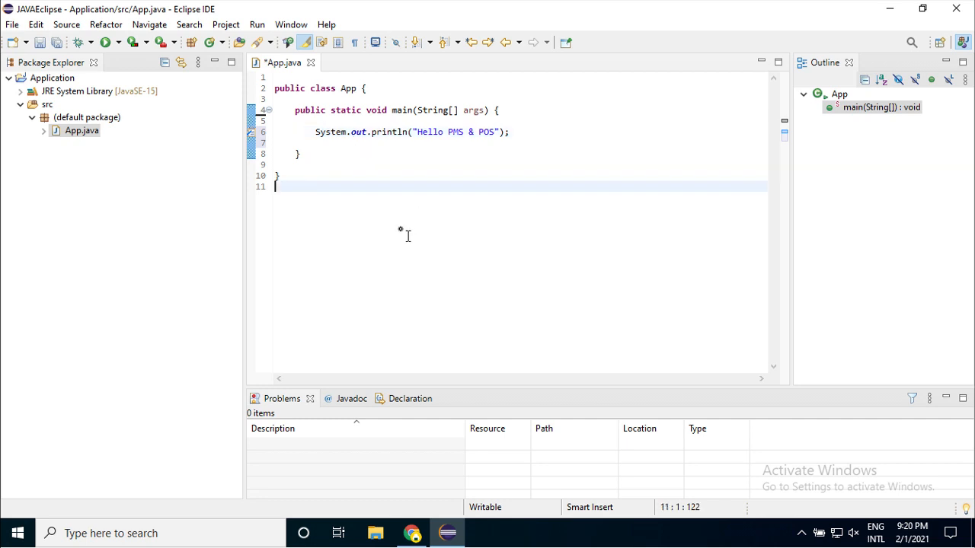
# Run App, choosing to always save resources before launching, and highlight the printed line in the console.
pyautogui.click(107, 43)
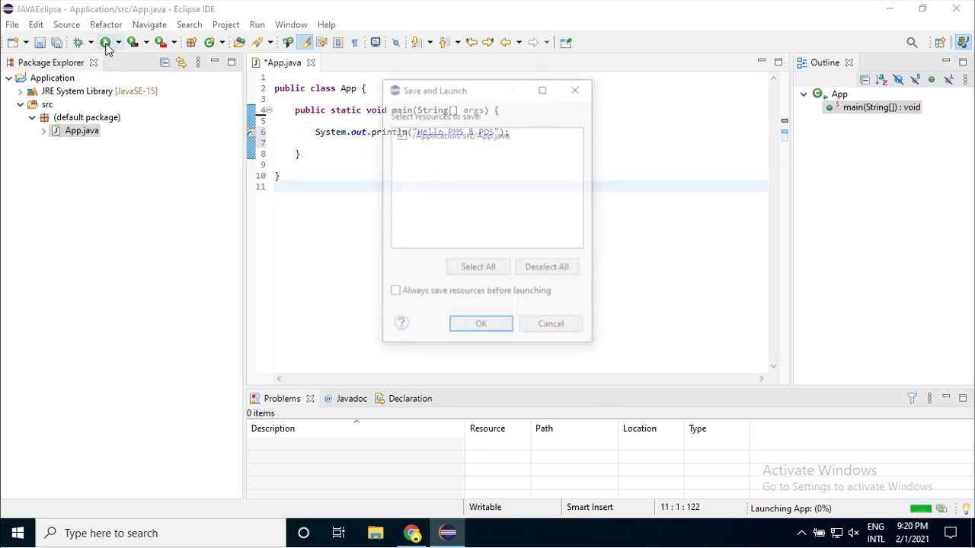
pyautogui.click(393, 293)
pyautogui.click(481, 327)
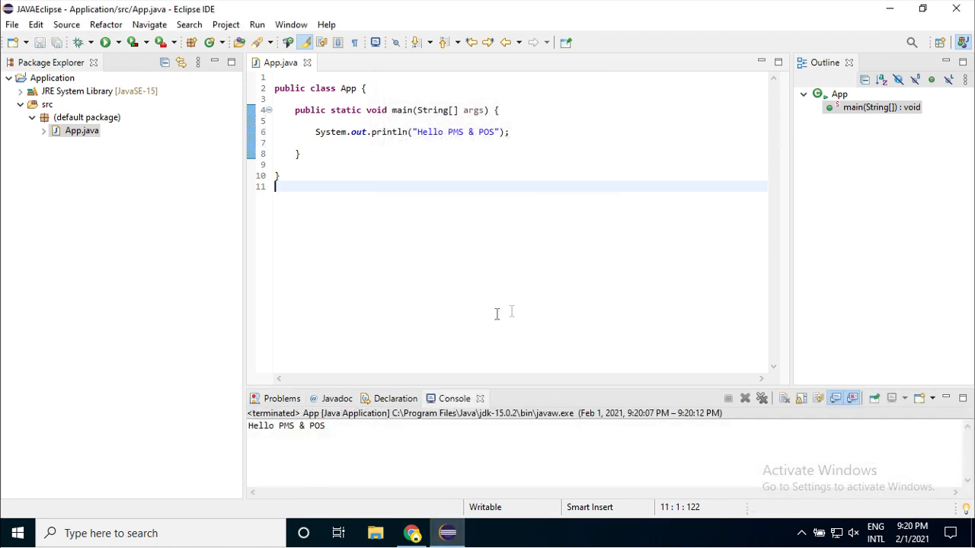
pyautogui.moveTo(356, 435); pyautogui.dragTo(258, 433)
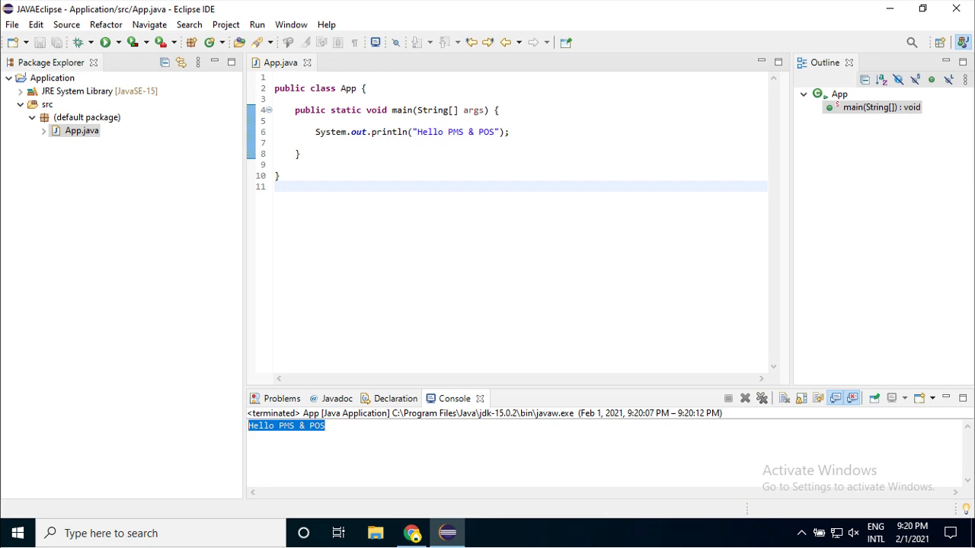
pyautogui.rightClick(208, 546)
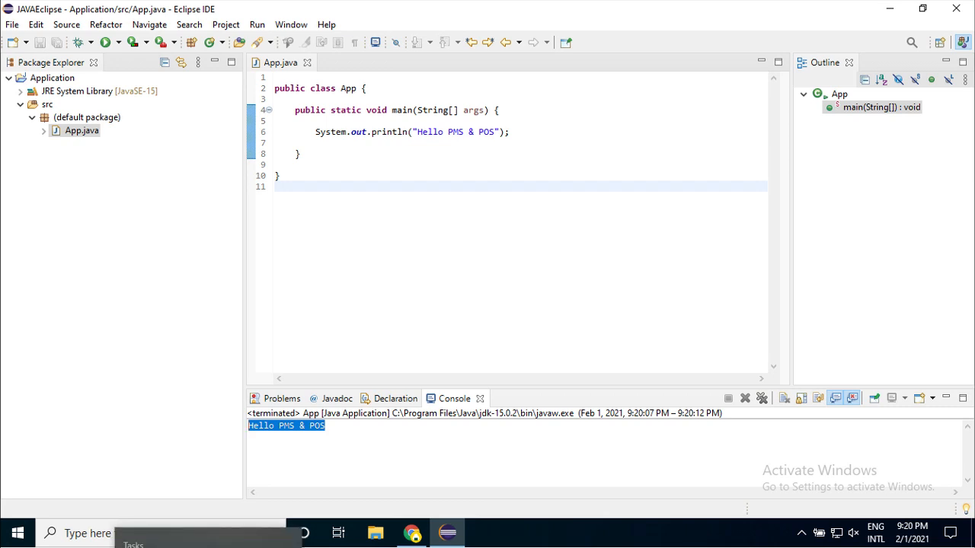